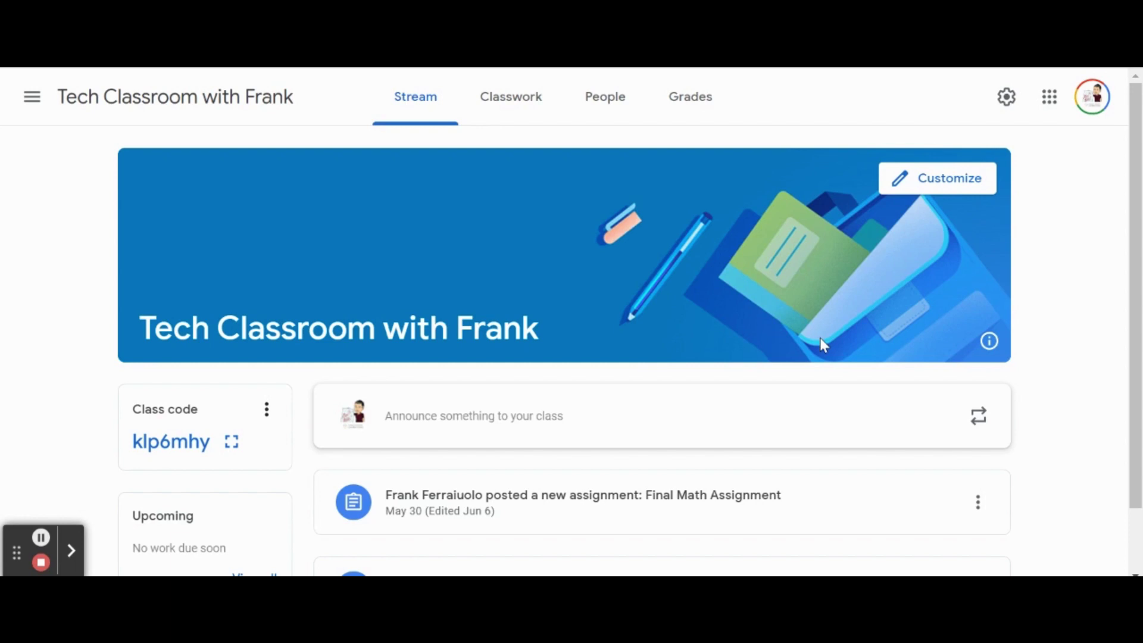
# View the class's assignment list and open the gradebook for the Tech Classroom class.
pyautogui.click(515, 107)
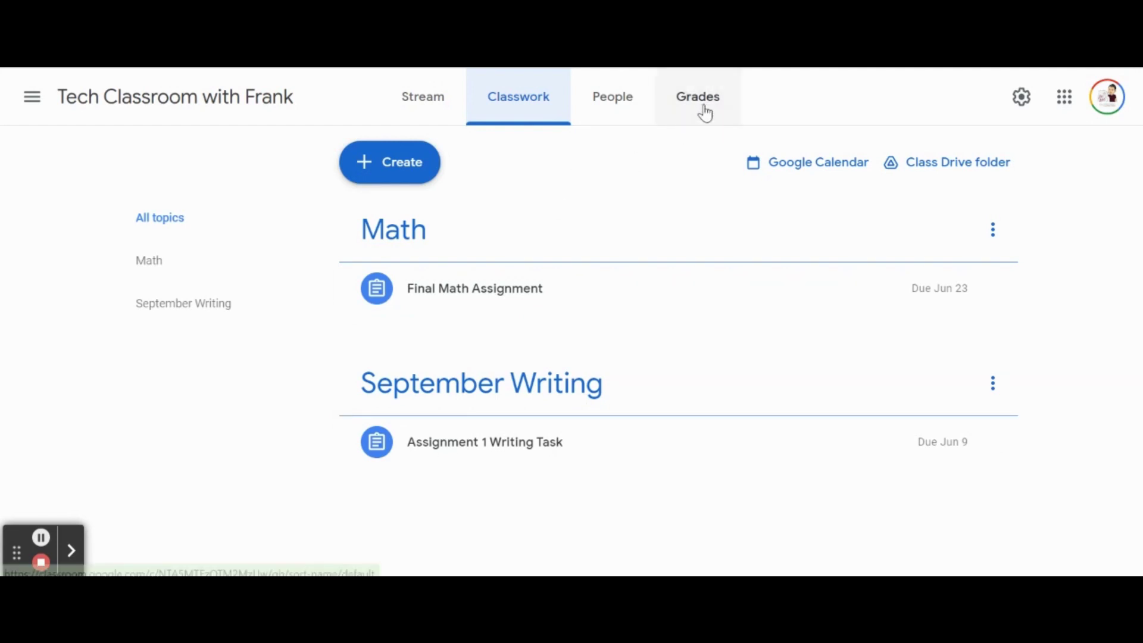
pyautogui.click(706, 113)
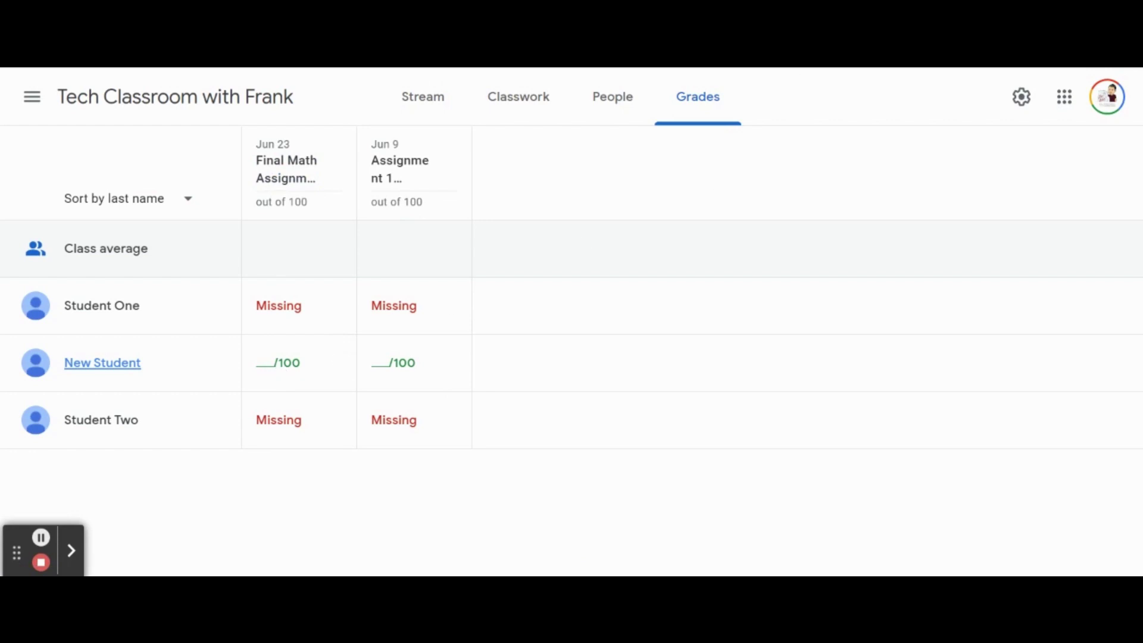
# Switch to the Google Forms quiz Test Number 1 and examine its questions and the individual response's answers and points.
pyautogui.click(857, 60)
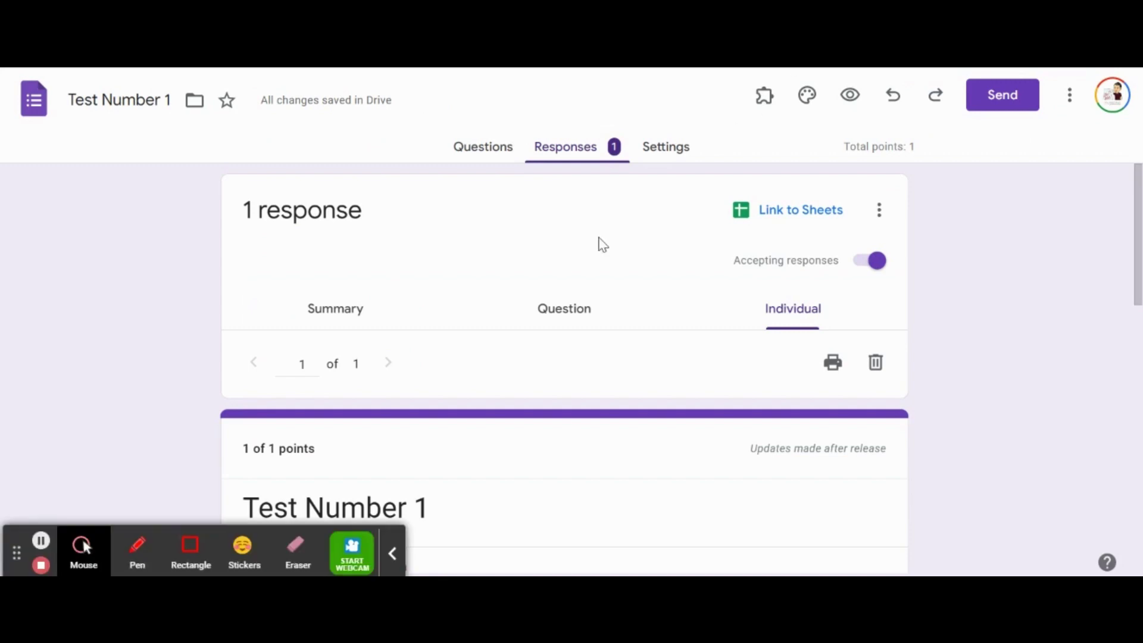
pyautogui.click(392, 553)
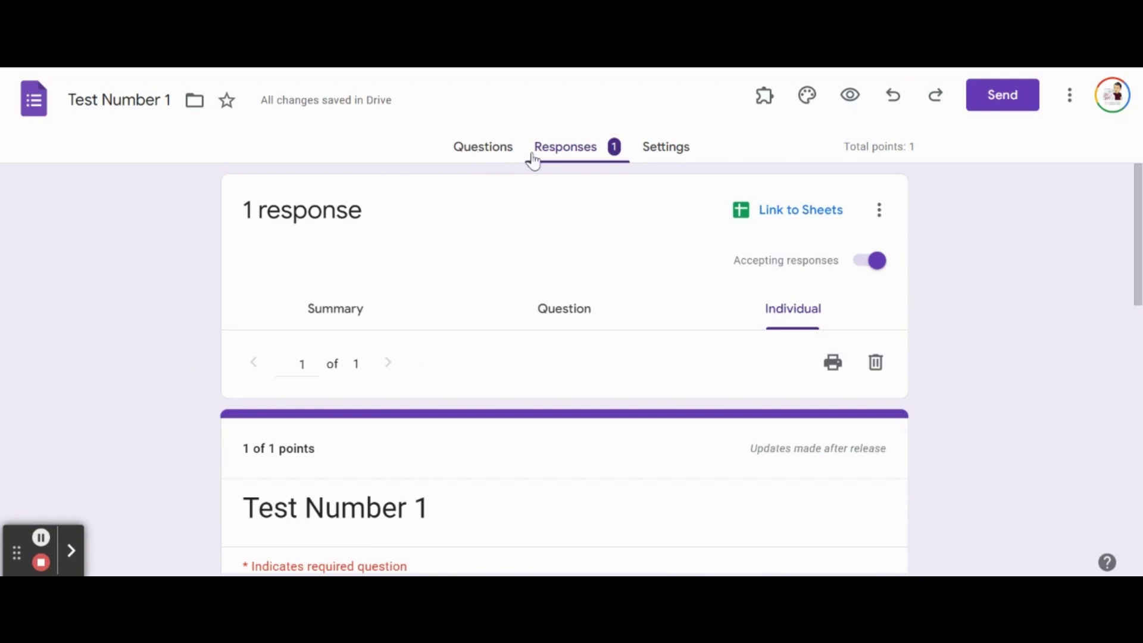
pyautogui.click(491, 150)
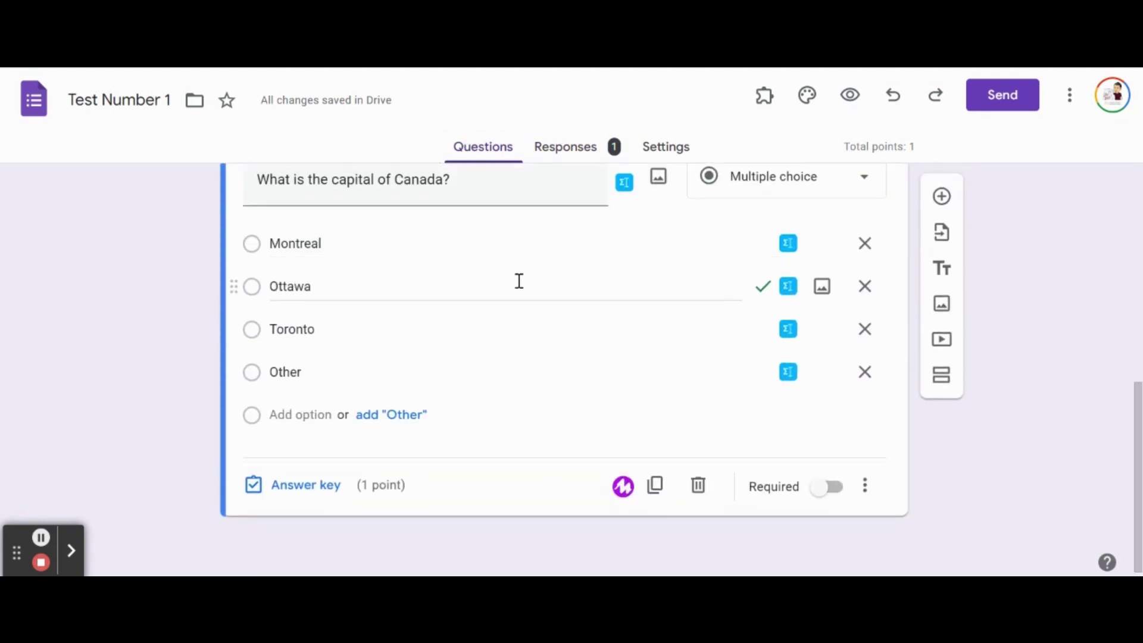
pyautogui.scroll(10, 521, 280)
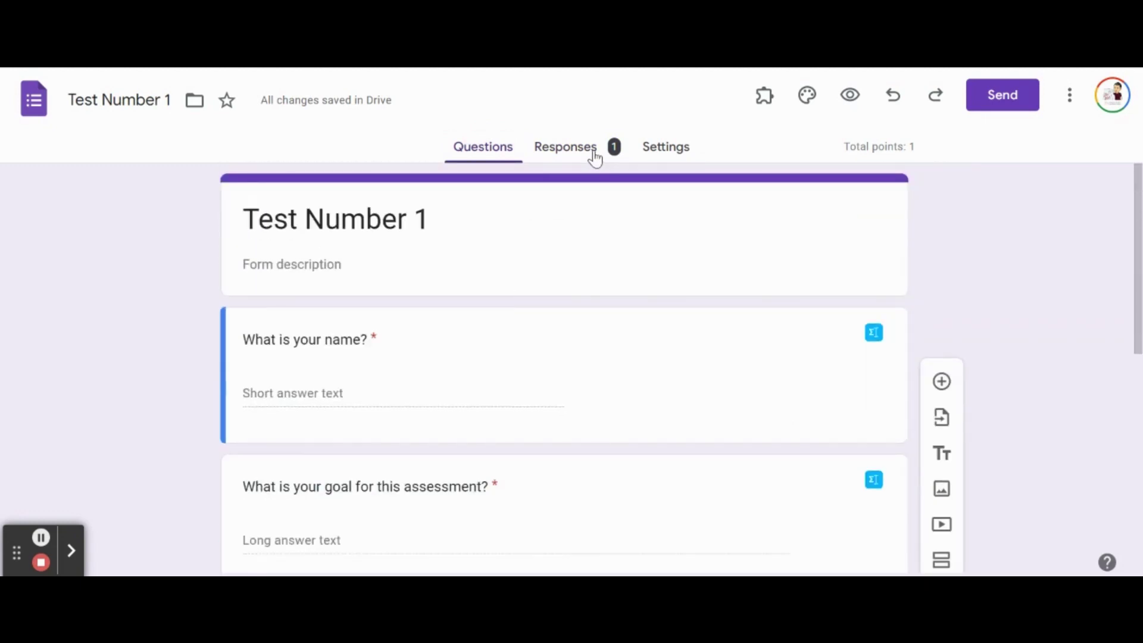
pyautogui.click(572, 149)
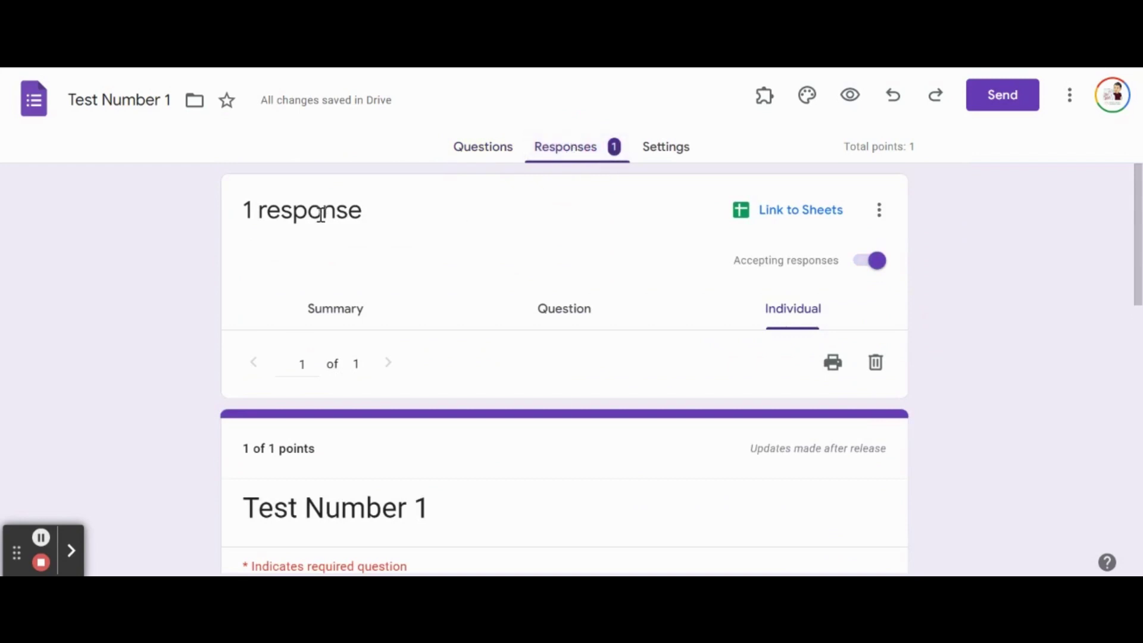
pyautogui.scroll(-4, 201, 332)
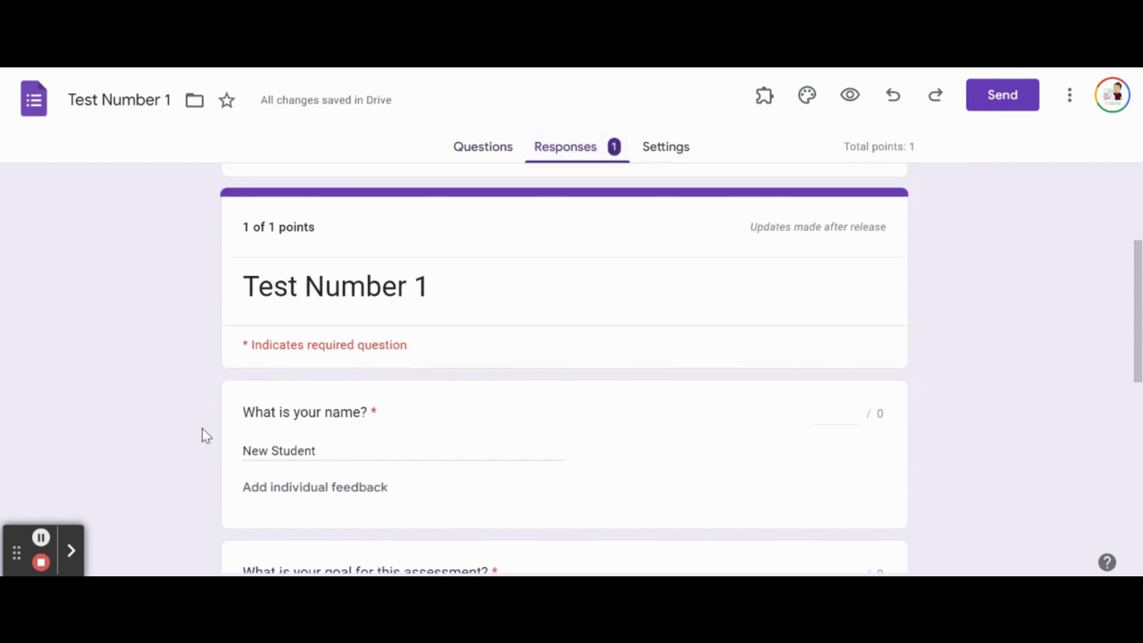
pyautogui.scroll(-4, 205, 434)
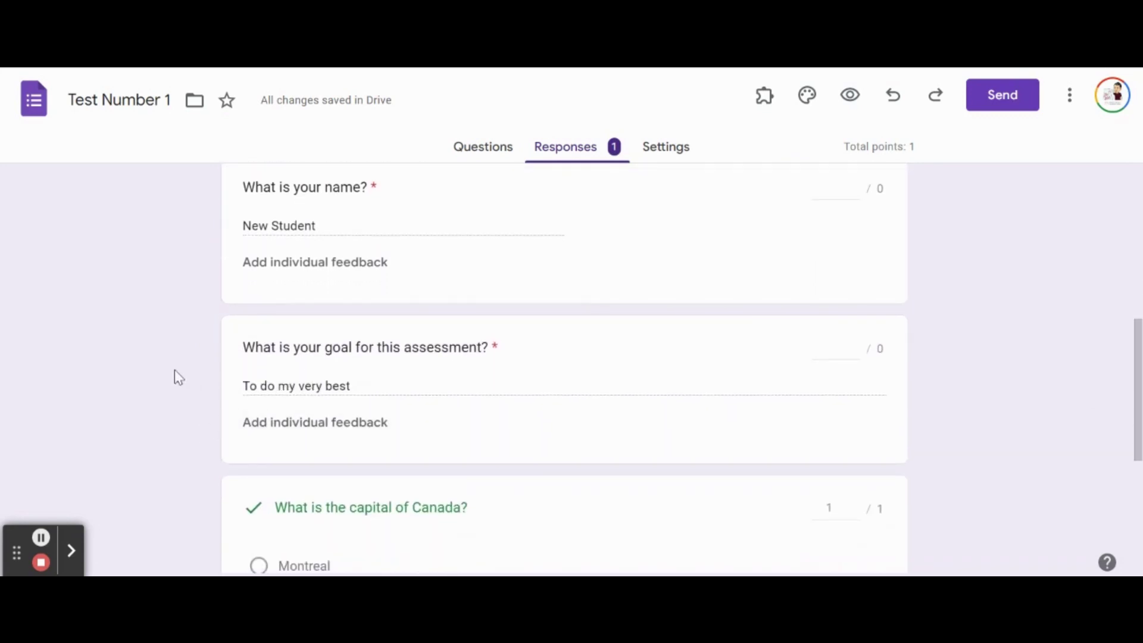
pyautogui.scroll(-4, 176, 377)
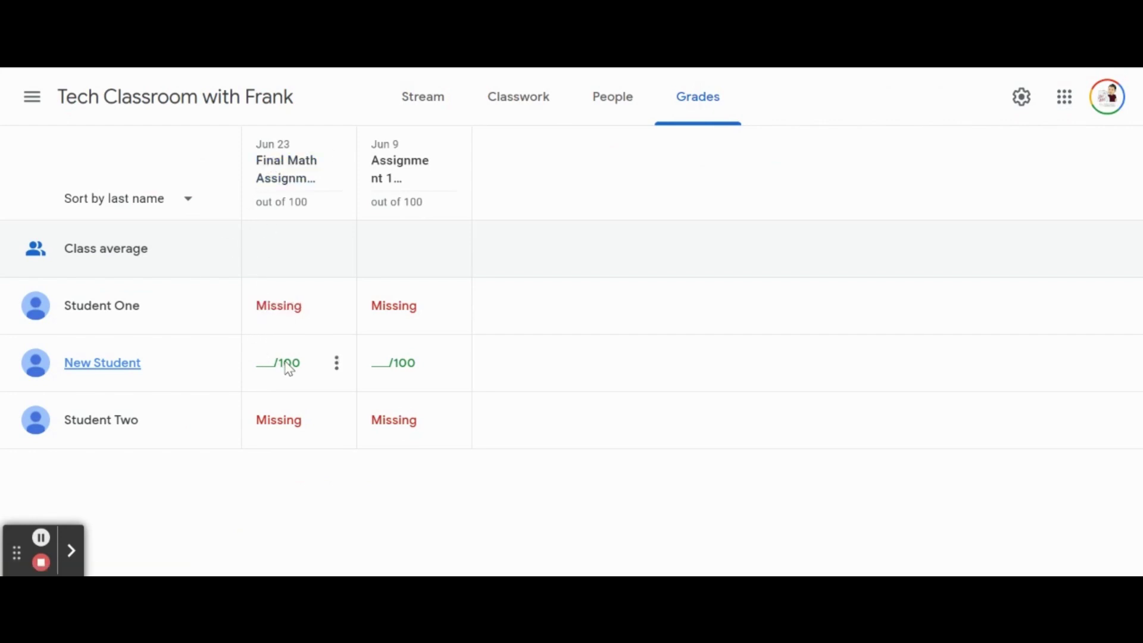
# In the Google Classroom gradebook, give New Student 100 for the Final Math Assignment and return the work without a private comment.
pyautogui.click(266, 367)
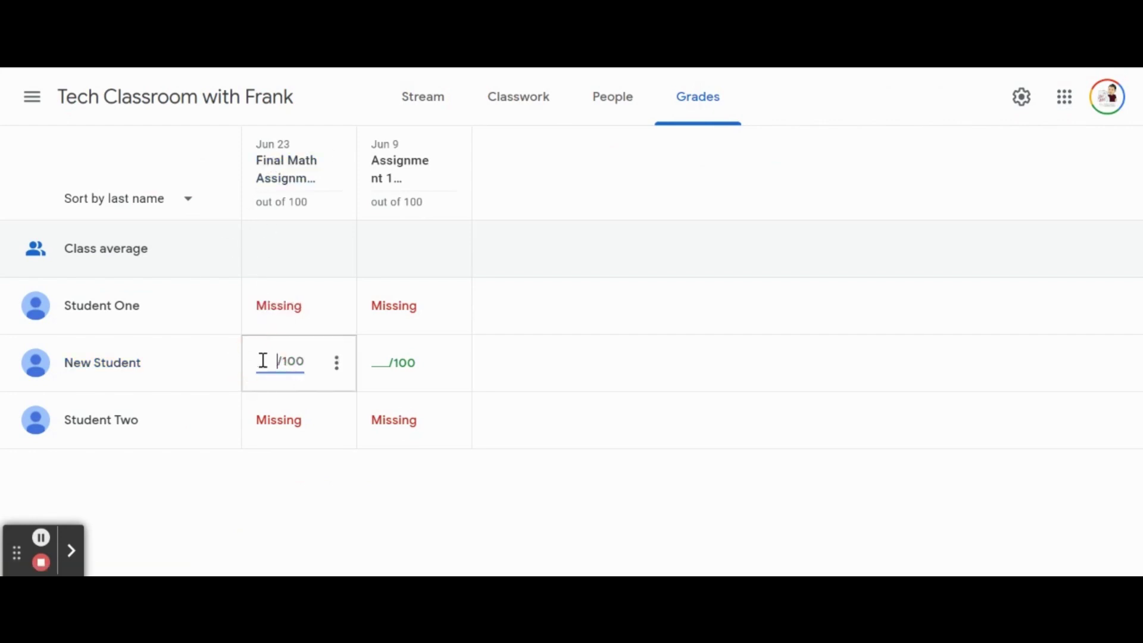
pyautogui.write('100')
pyautogui.press('Return')
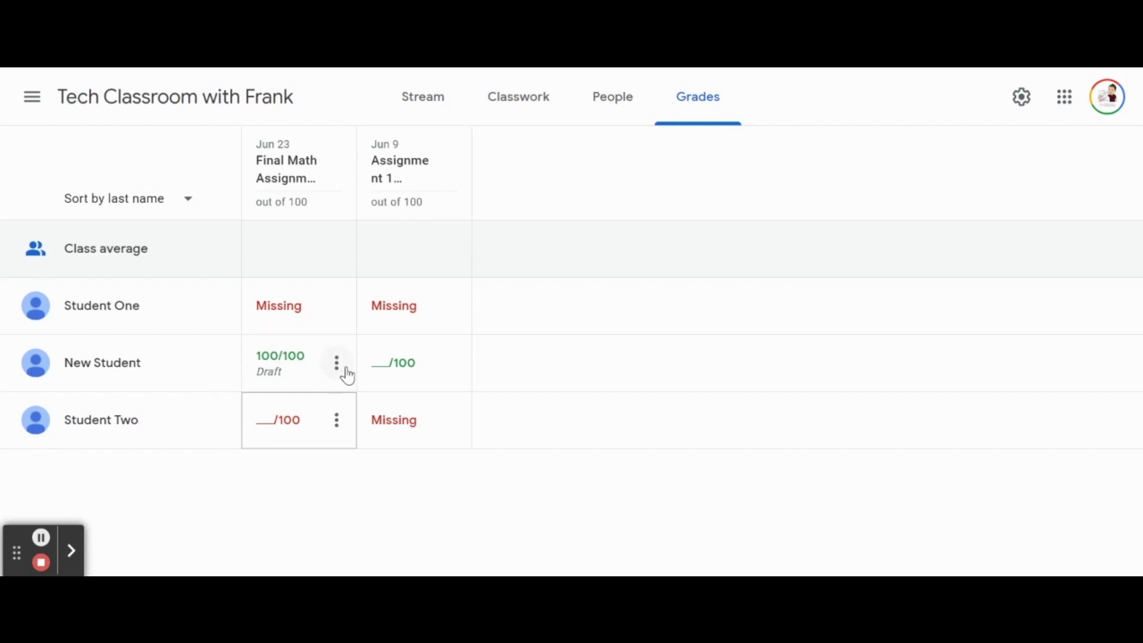
pyautogui.click(347, 372)
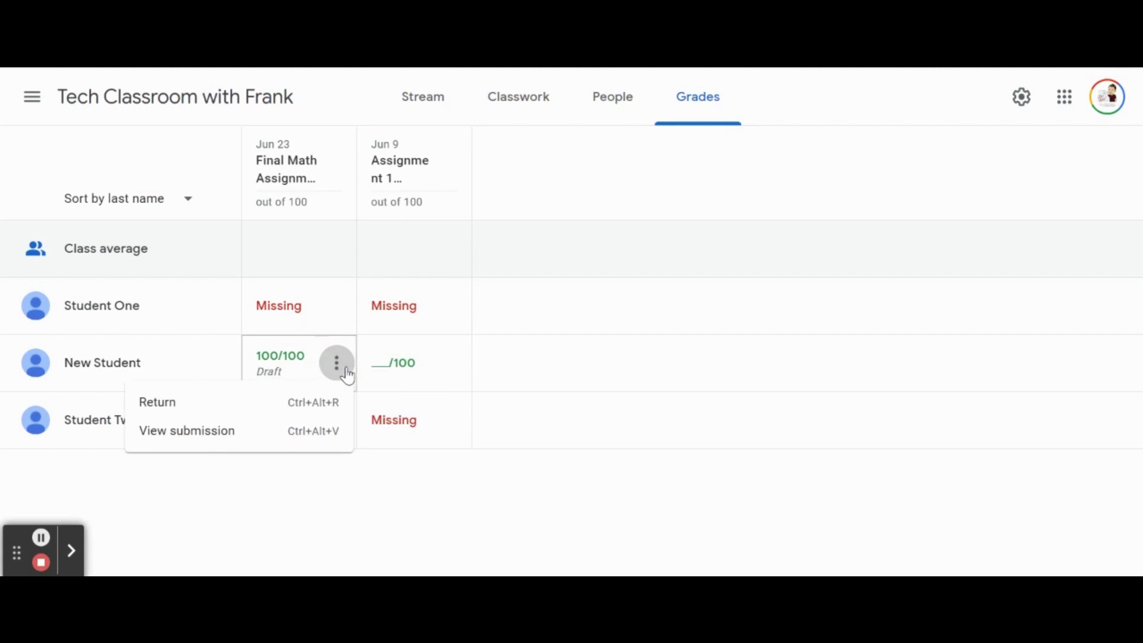
pyautogui.click(205, 404)
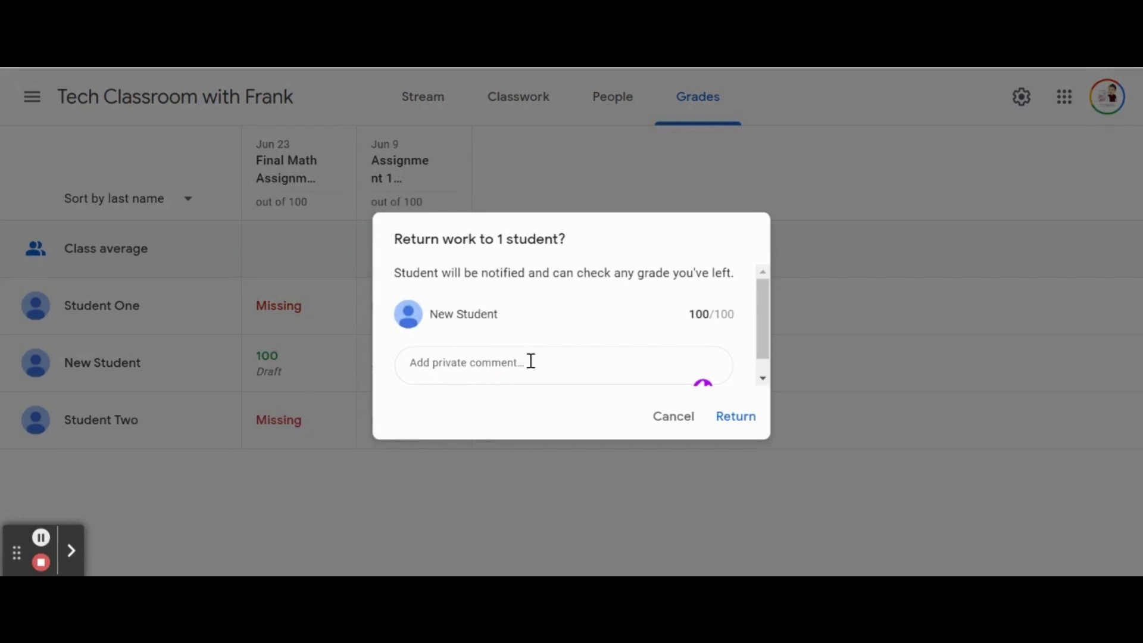
pyautogui.click(734, 419)
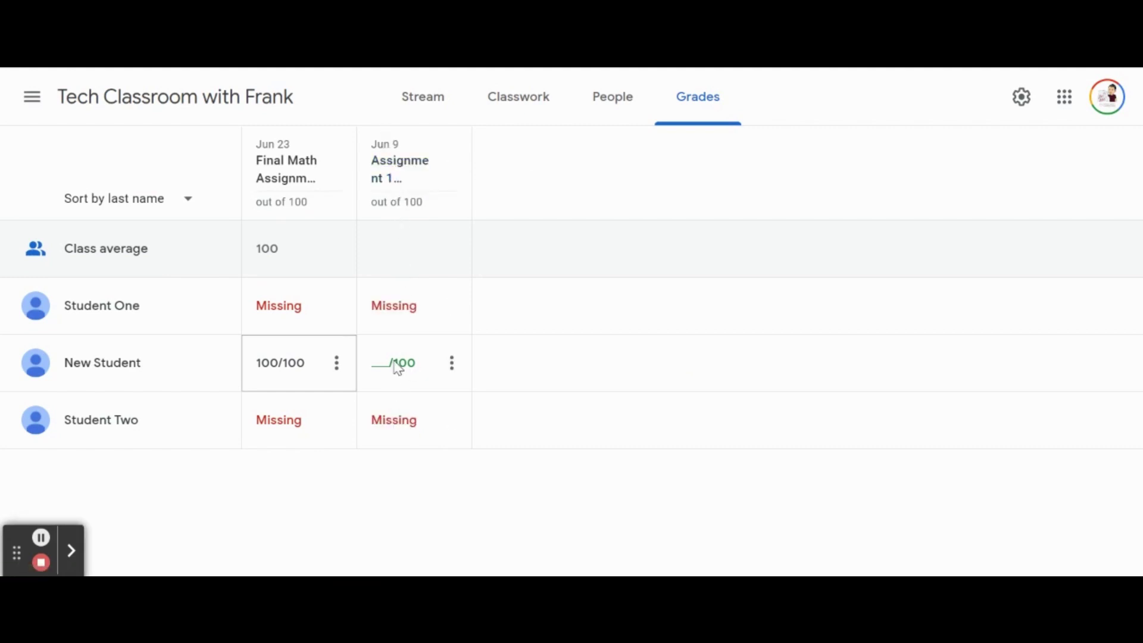
# Open New Student's submission for Assignment 1 Writing Task in the grading view.
pyautogui.click(392, 172)
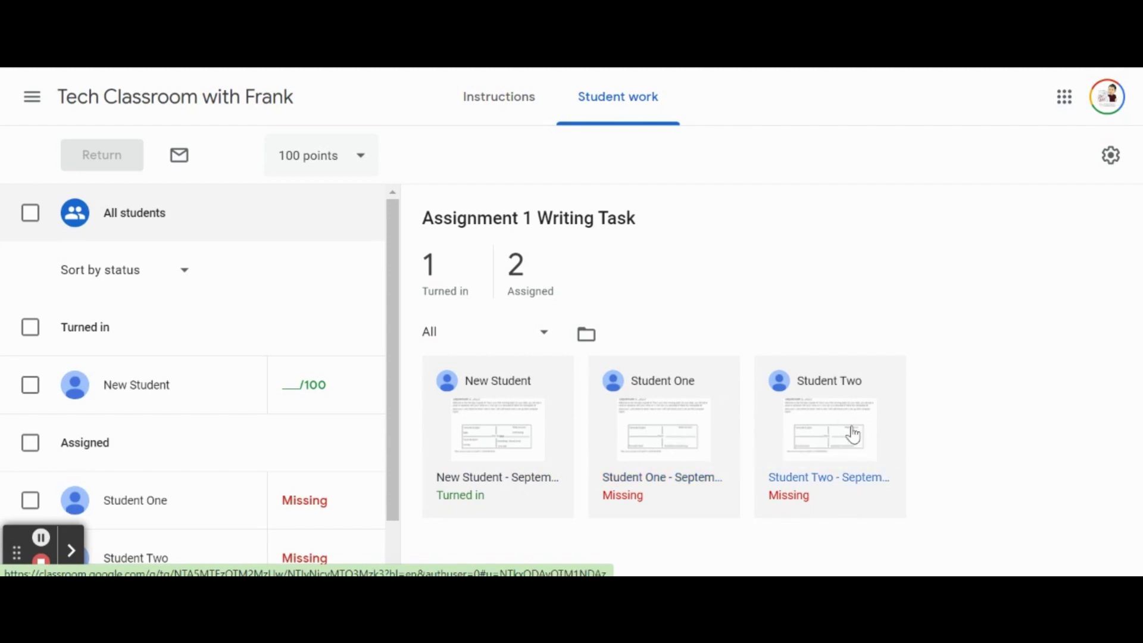
pyautogui.click(485, 428)
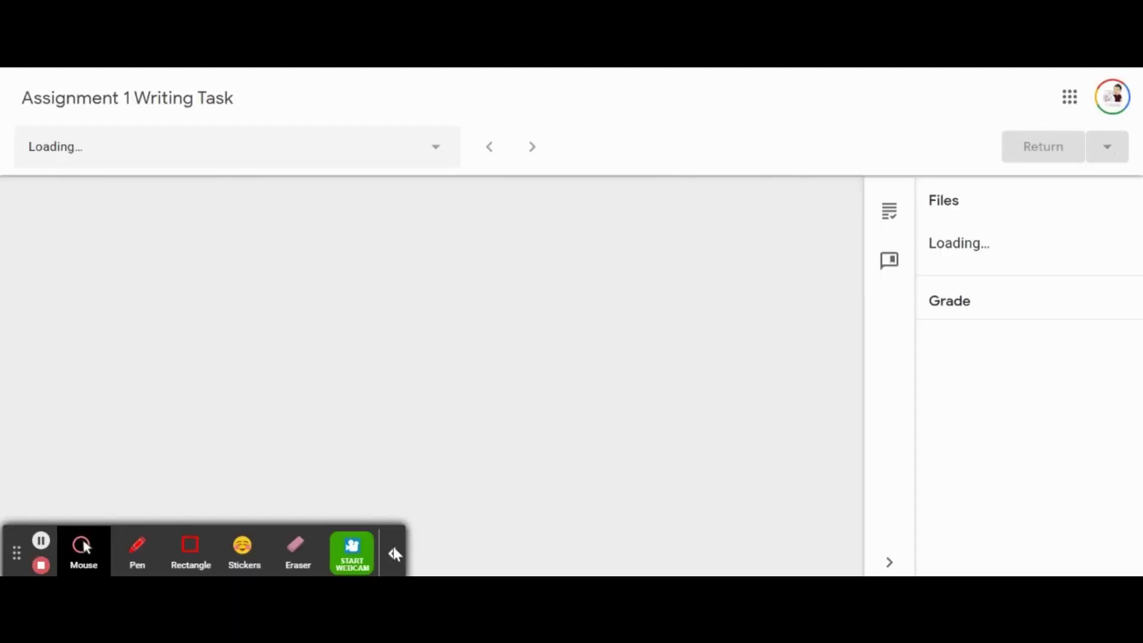
pyautogui.click(393, 552)
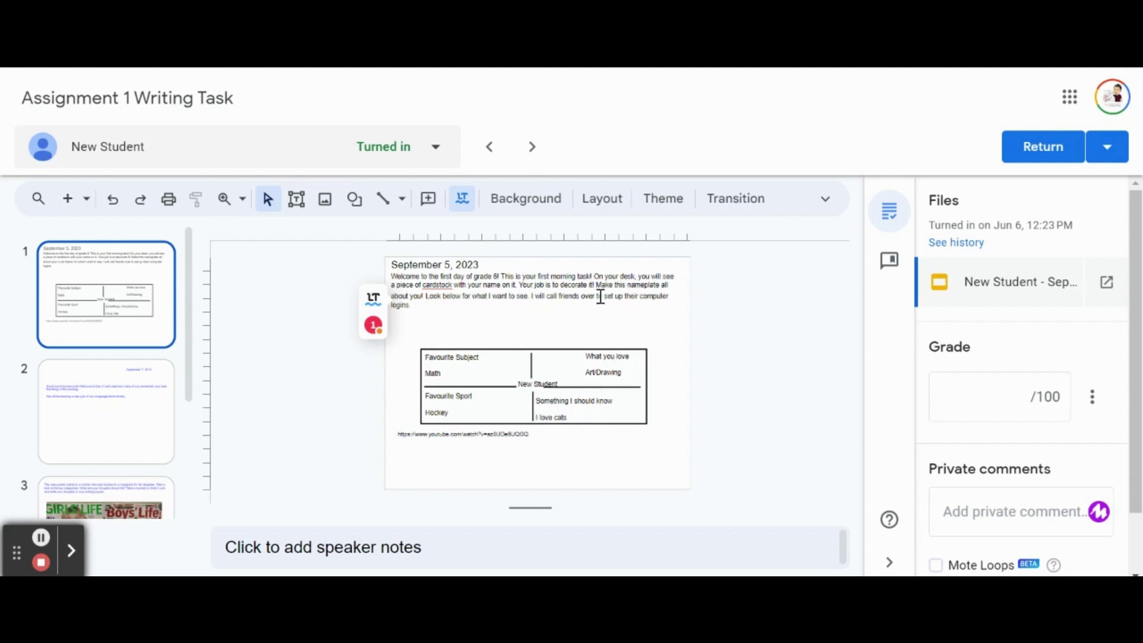
# Comment "Great answers! Be sure to double check spelling and grammar" on the words "to set up their computer" on the first slide.
pyautogui.moveTo(596, 296); pyautogui.dragTo(667, 294)
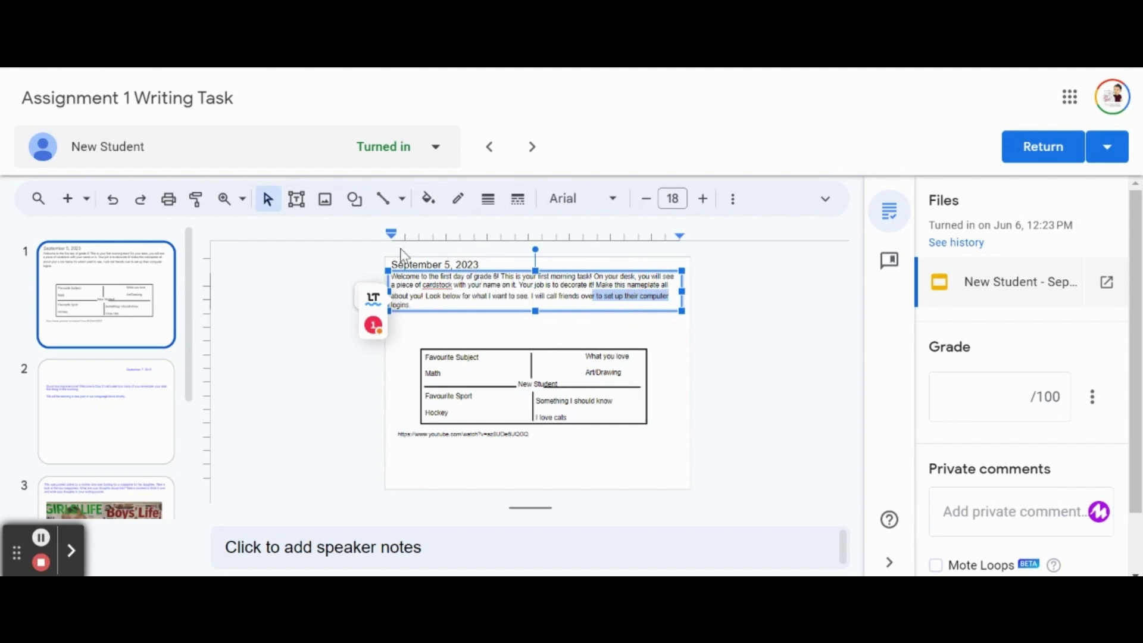
pyautogui.click(734, 203)
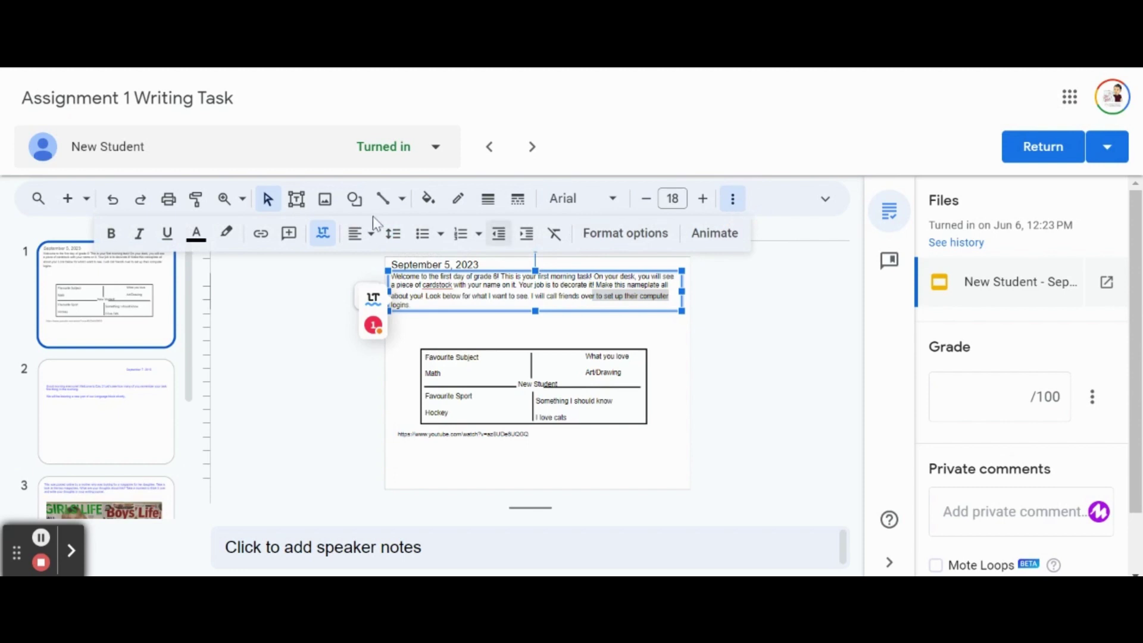
pyautogui.click(290, 236)
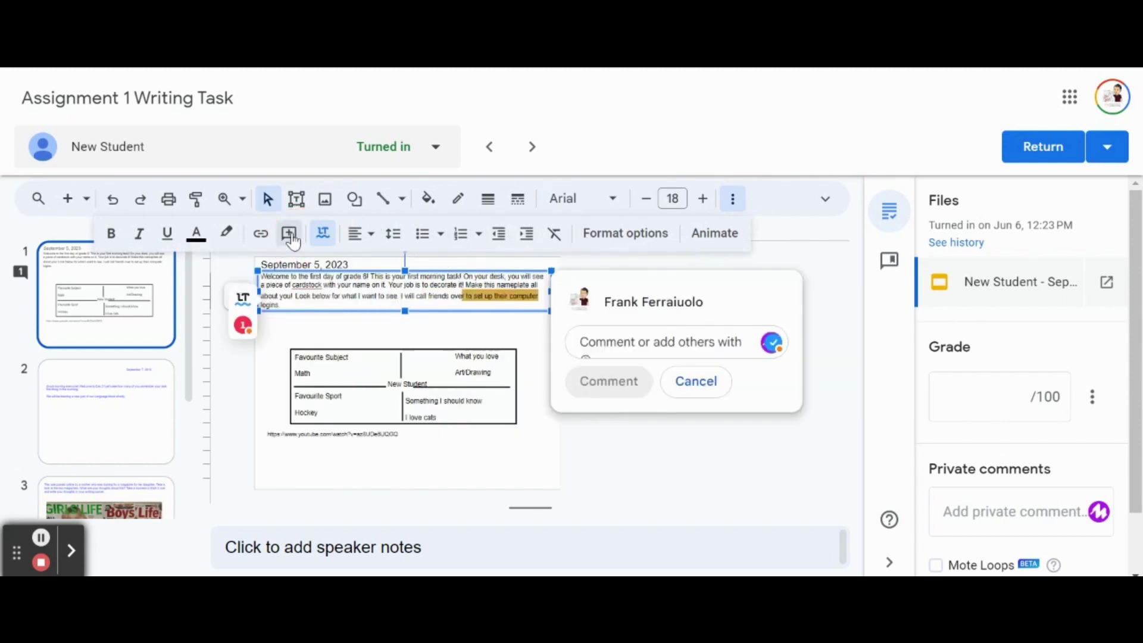
pyautogui.click(623, 339)
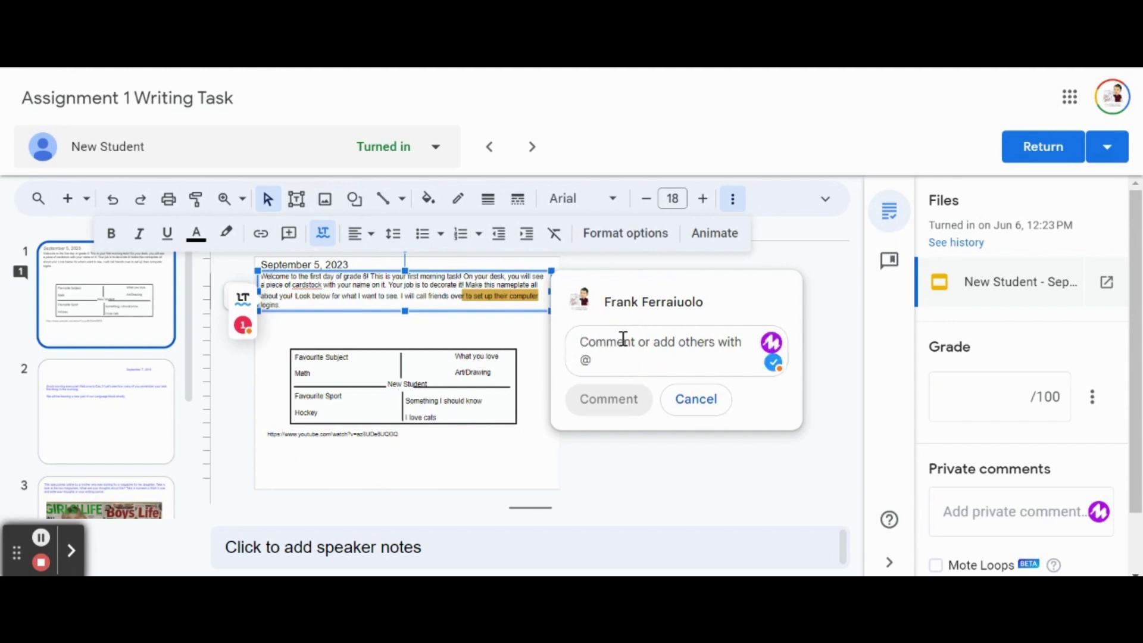
pyautogui.write('Great ')
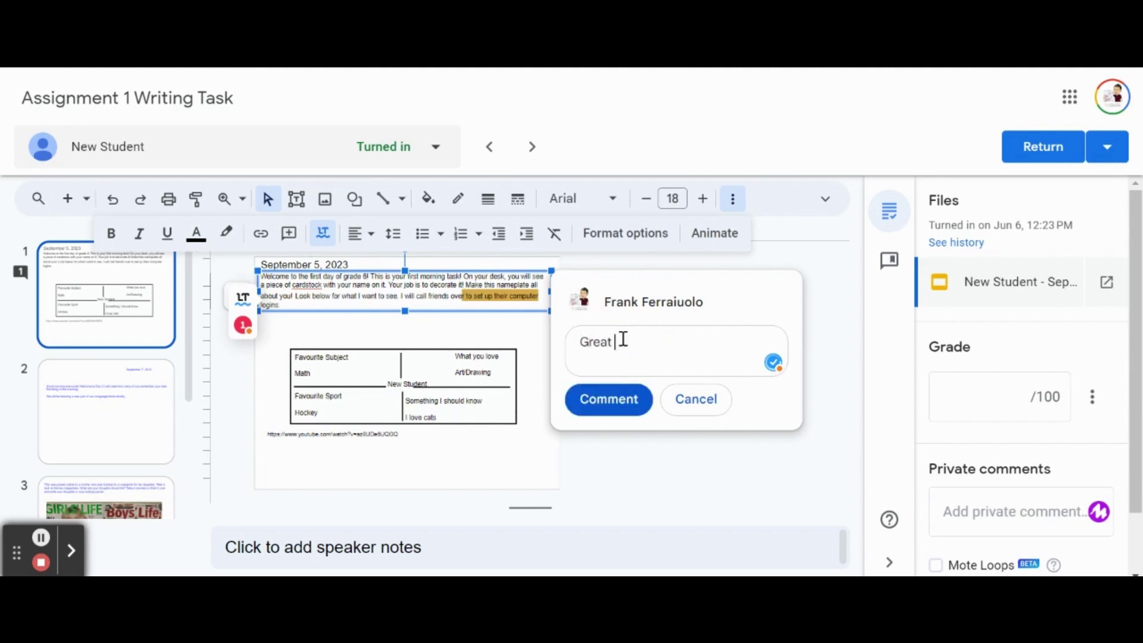
pyautogui.write('answers! Be sure to double check ')
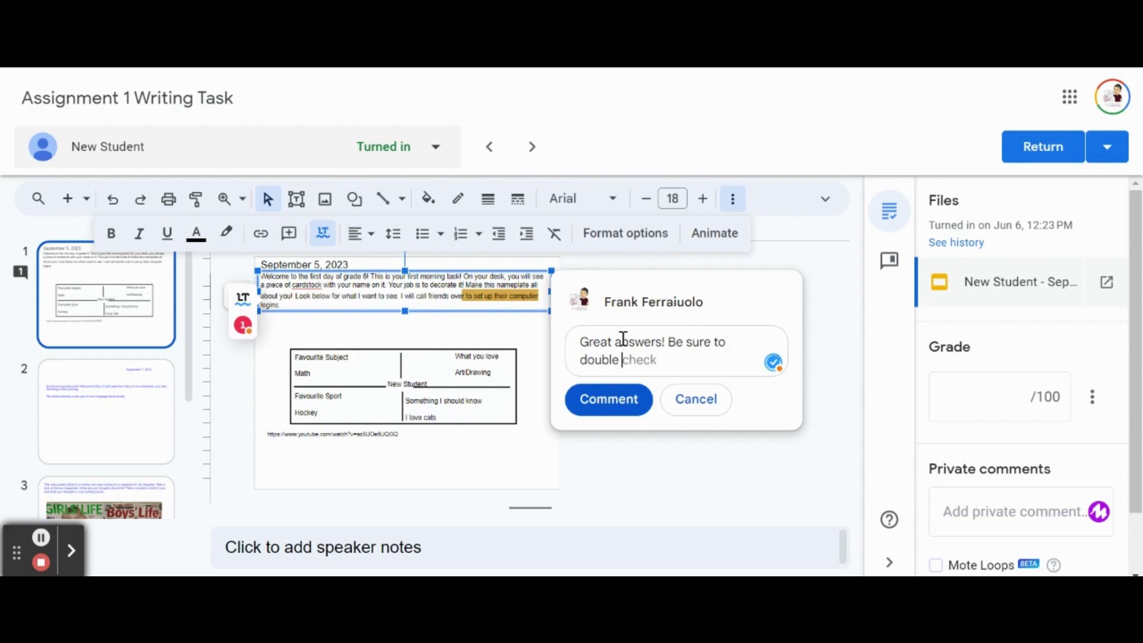
pyautogui.write('spelling and ')
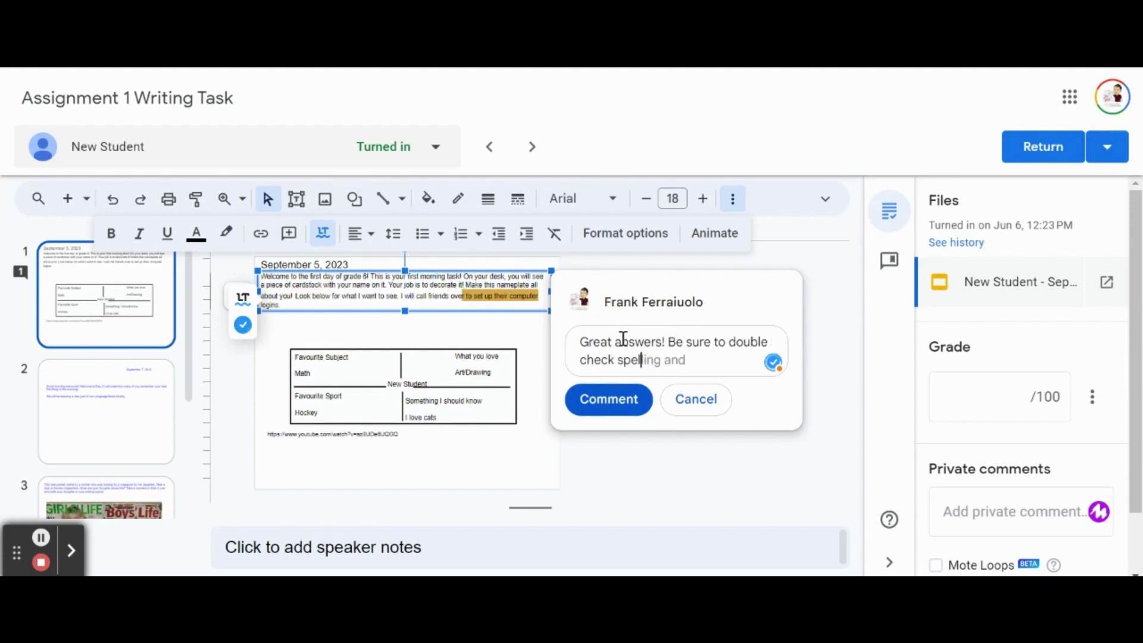
pyautogui.write('grammar')
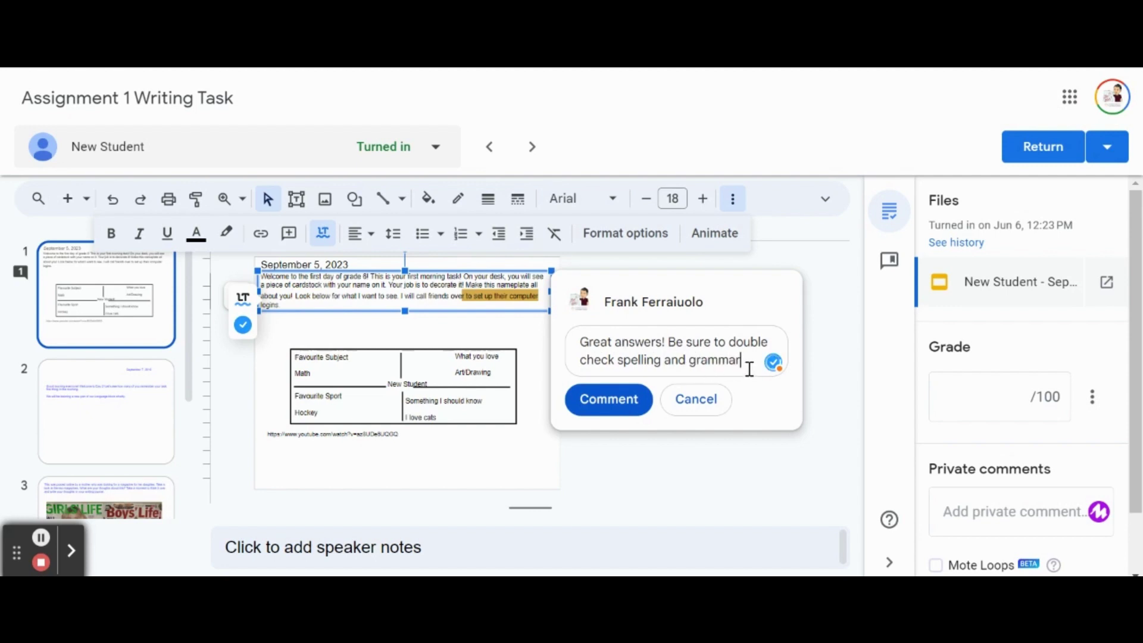
pyautogui.click(615, 412)
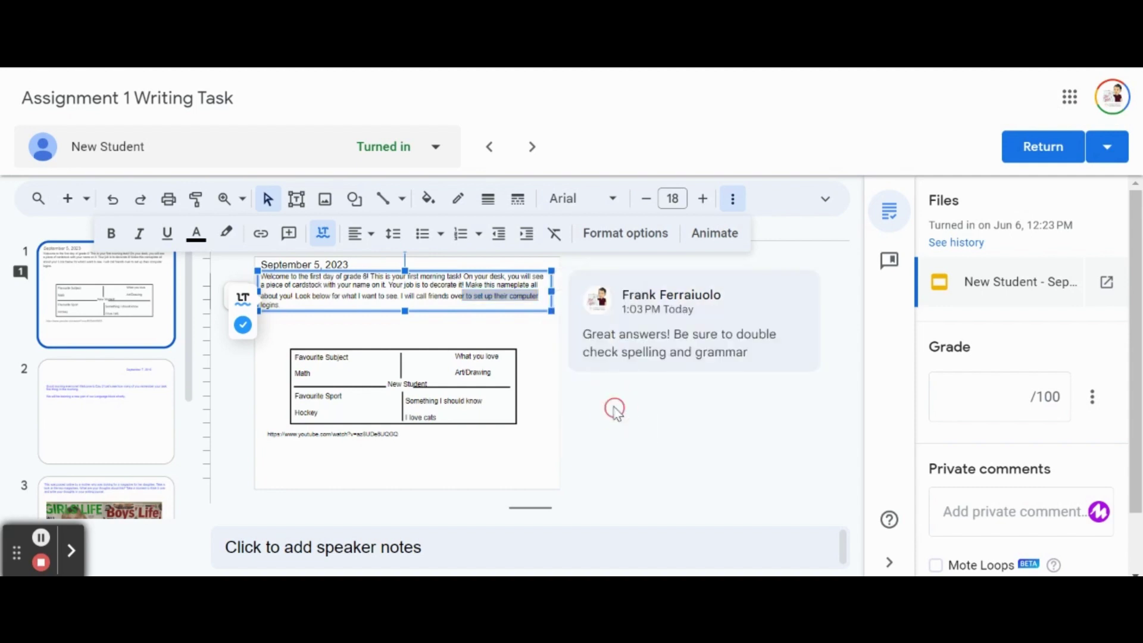
pyautogui.click(644, 398)
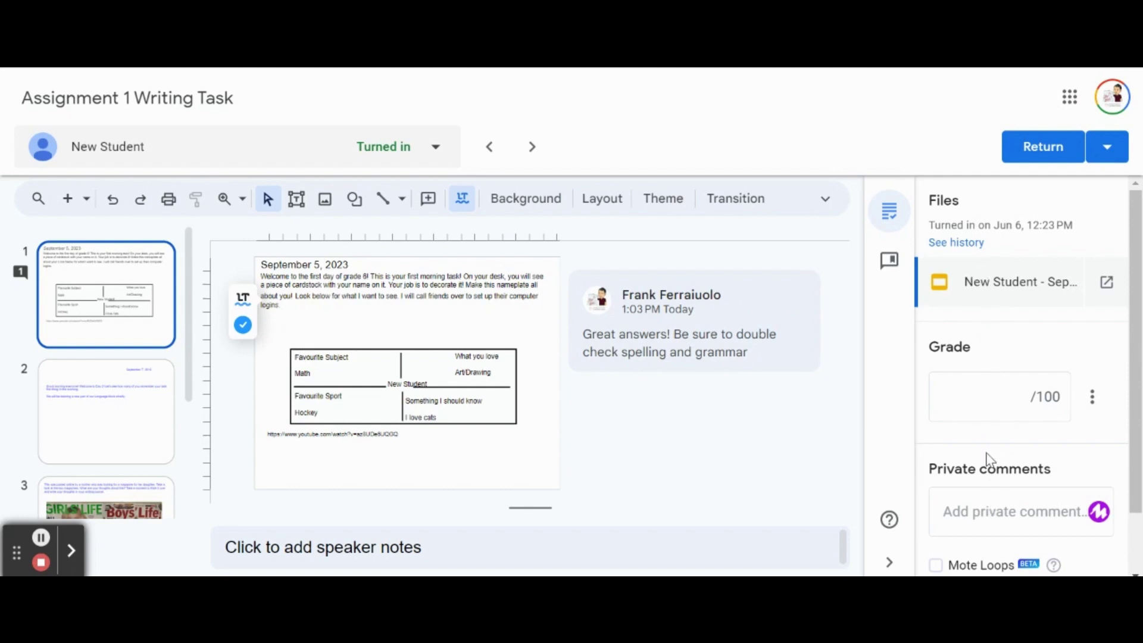
# Grade New Student's writing task 98 out of 100 and return it without a private comment.
pyautogui.click(1003, 396)
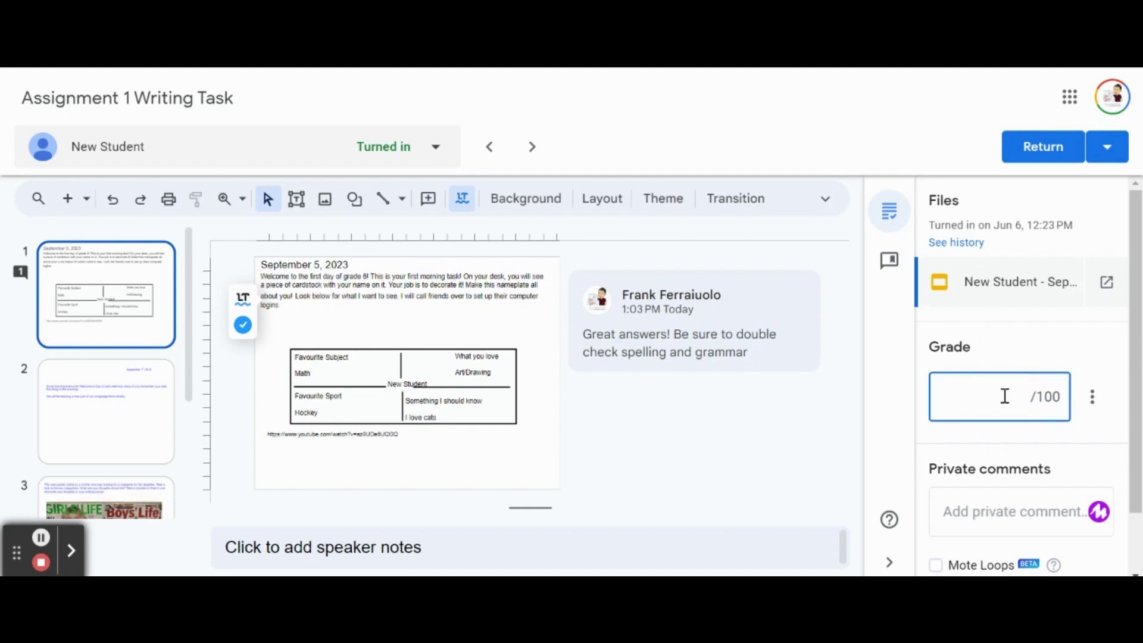
pyautogui.write('98')
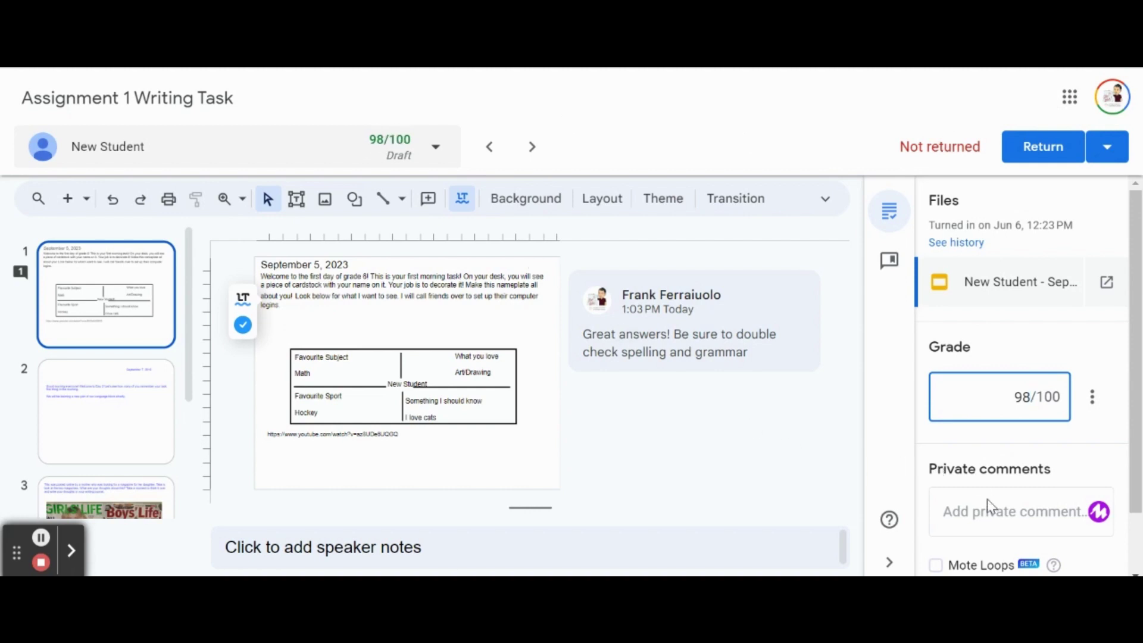
pyautogui.click(1000, 513)
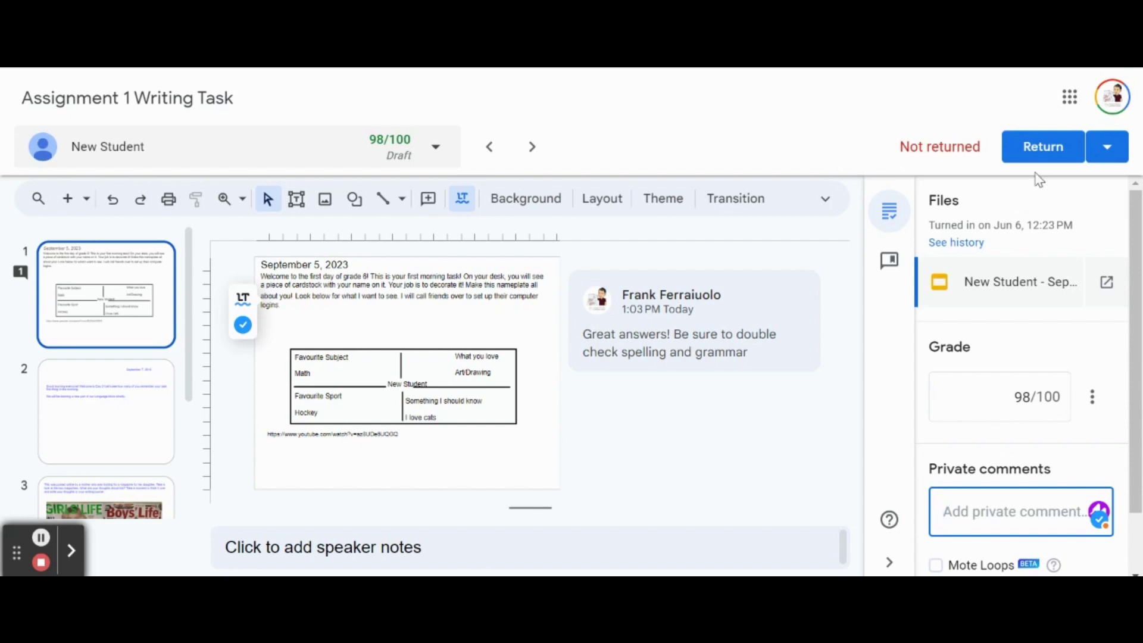
pyautogui.click(1048, 149)
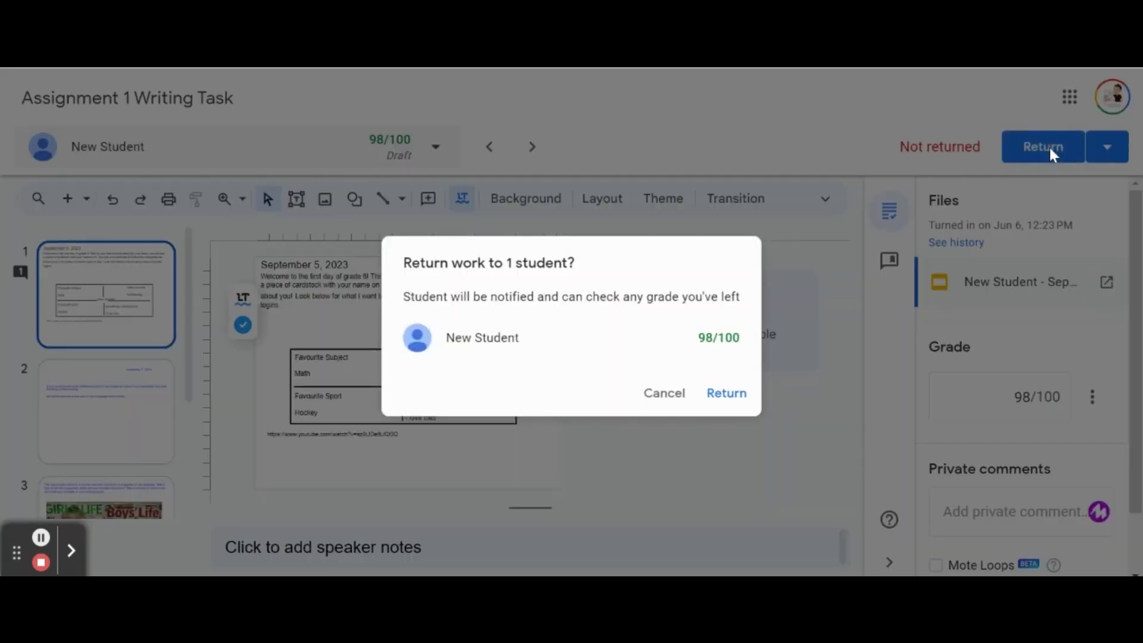
pyautogui.click(731, 400)
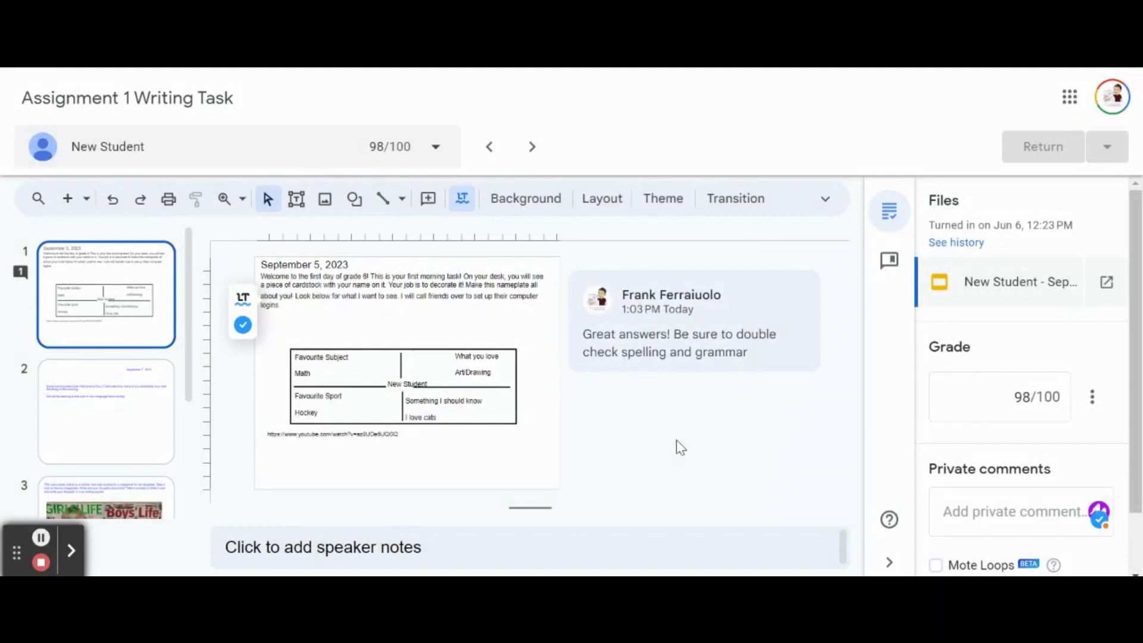
# View Student One's submission for the writing task and close the grading view.
pyautogui.click(437, 149)
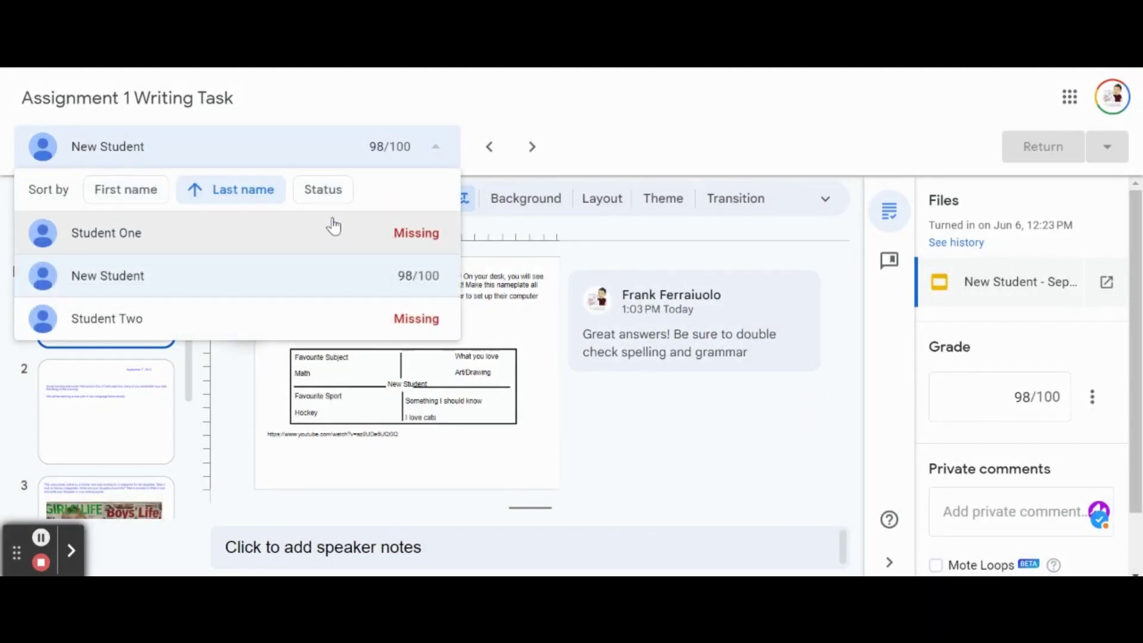
pyautogui.click(296, 231)
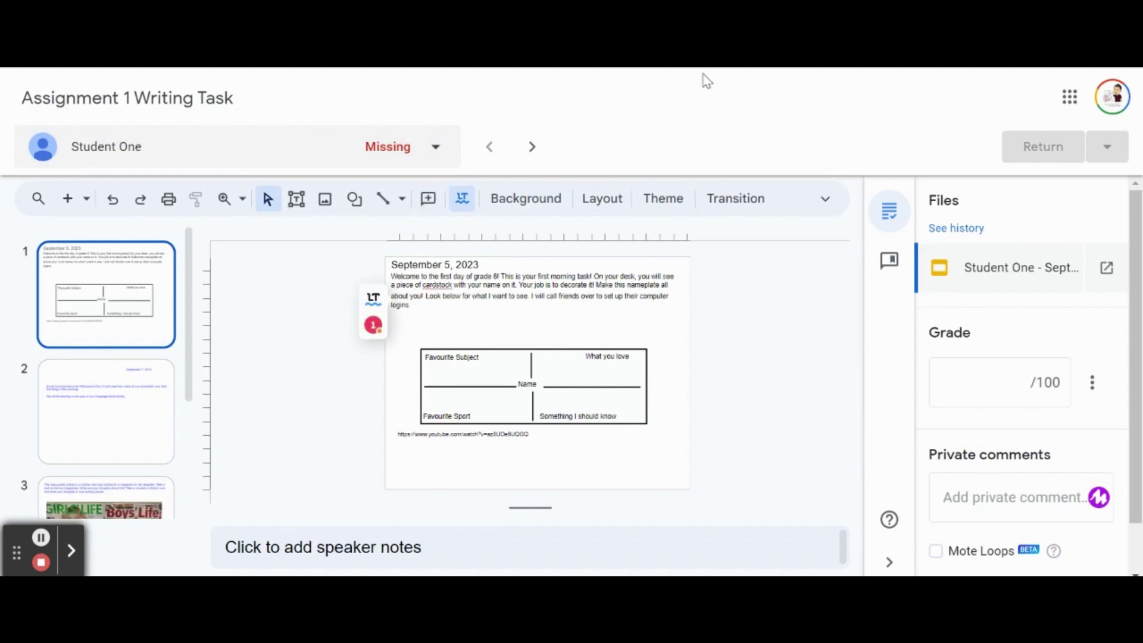
pyautogui.hotkey('ctrl', 'w')
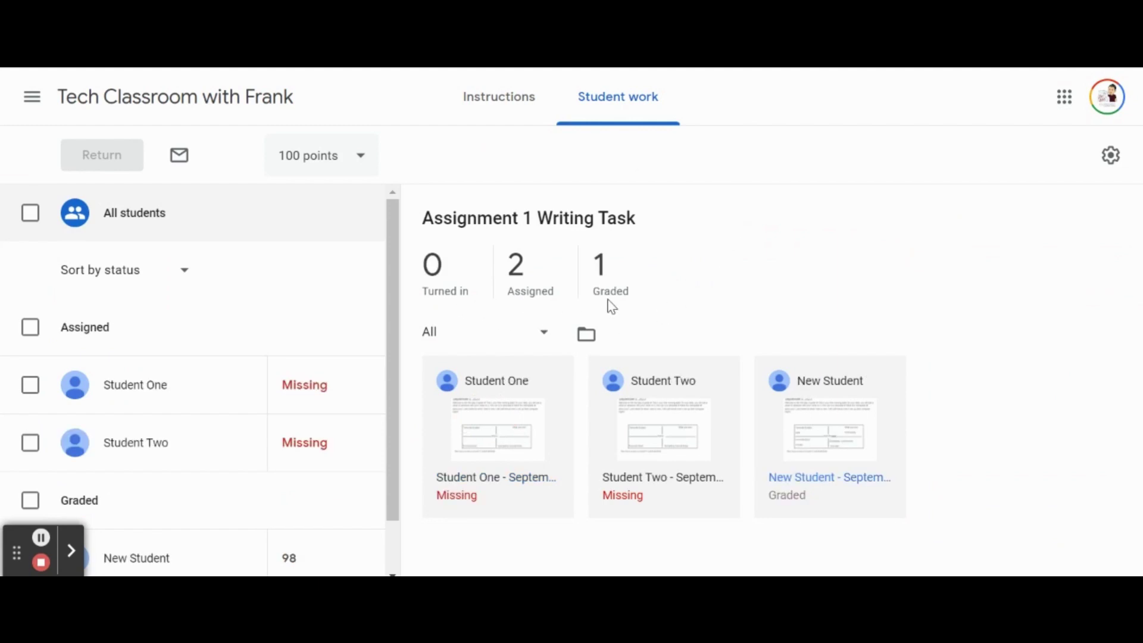
# Check the writing task's student status list, and review both assignments' grades in the class gradebook.
pyautogui.scroll(-1, 205, 387)
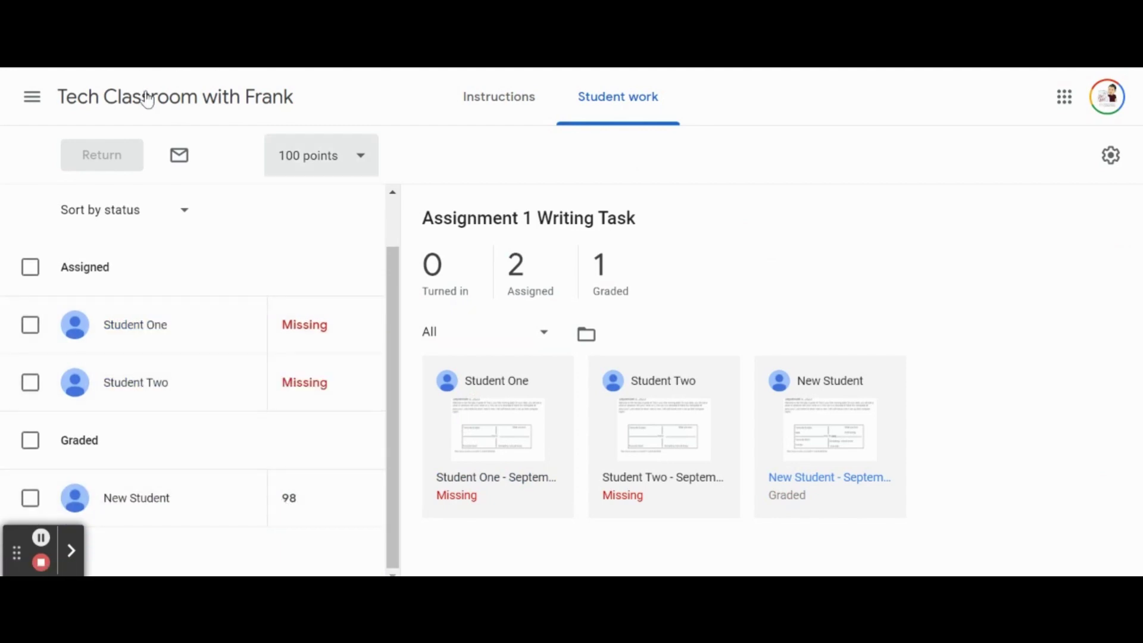
pyautogui.click(171, 108)
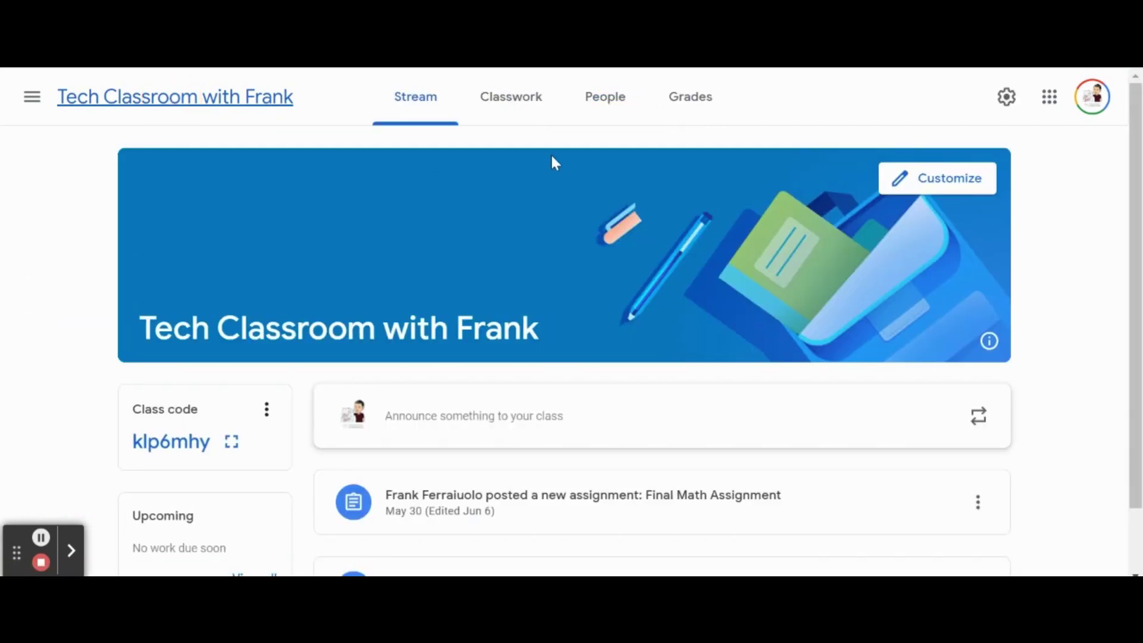
pyautogui.click(700, 107)
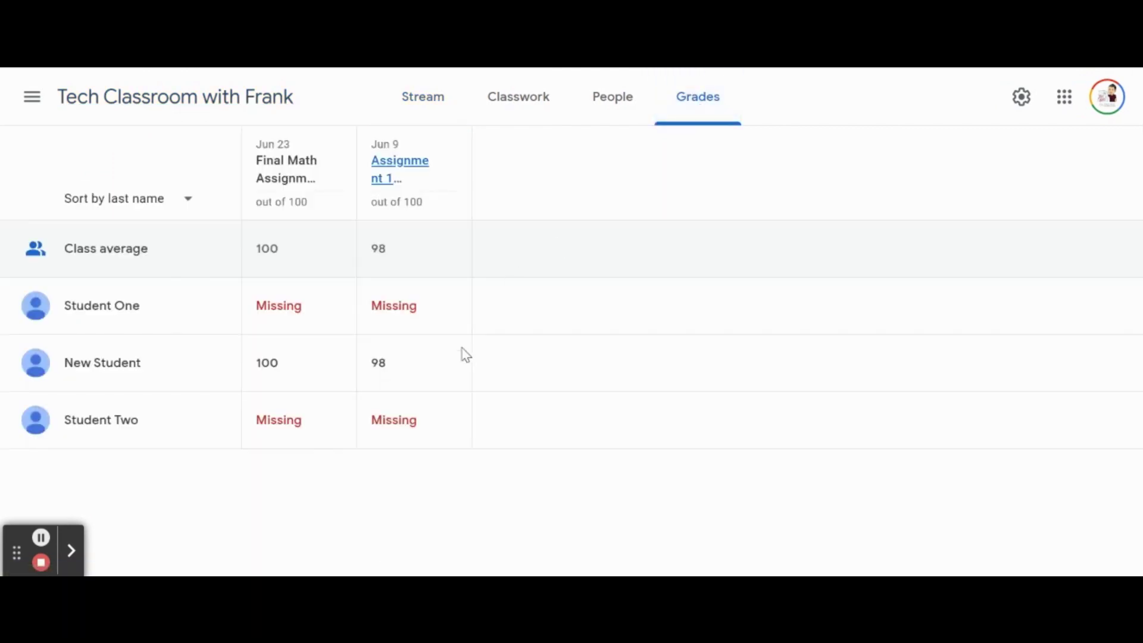
pyautogui.click(384, 301)
pyautogui.click(448, 507)
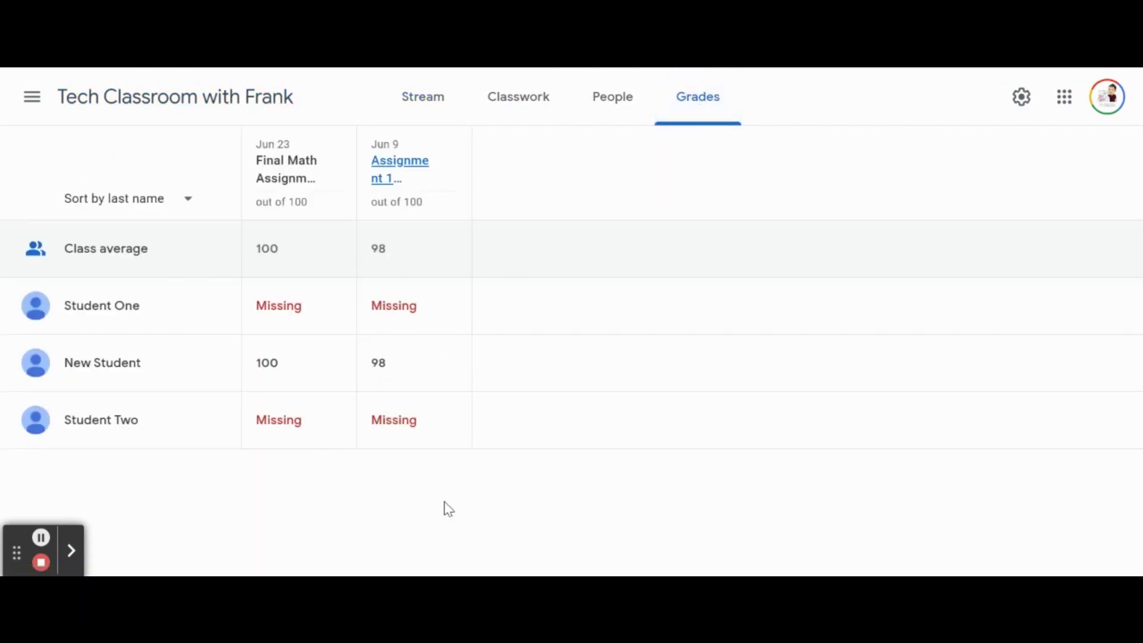